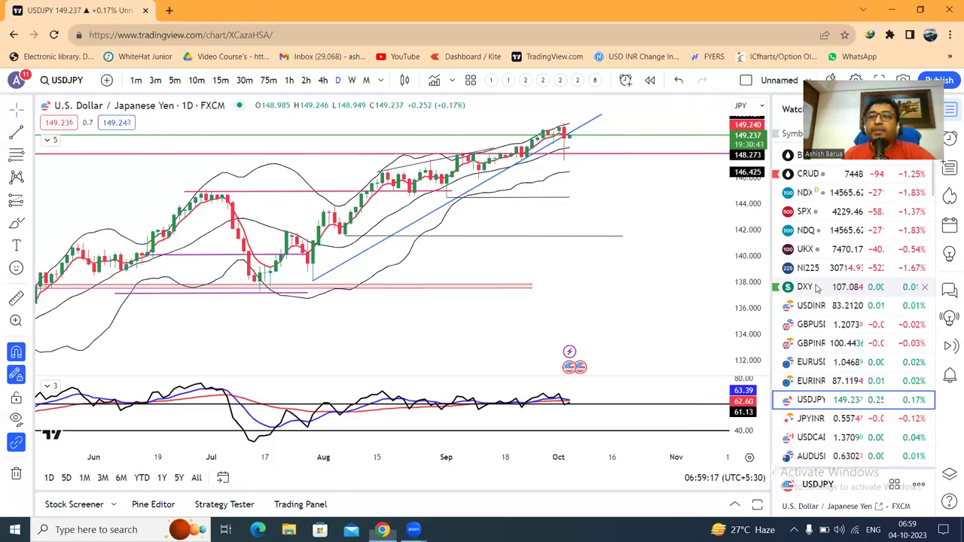
- Open the daily DXY chart, with its rising trendline and horizontal levels, from the watchlist
left_click(815, 287)
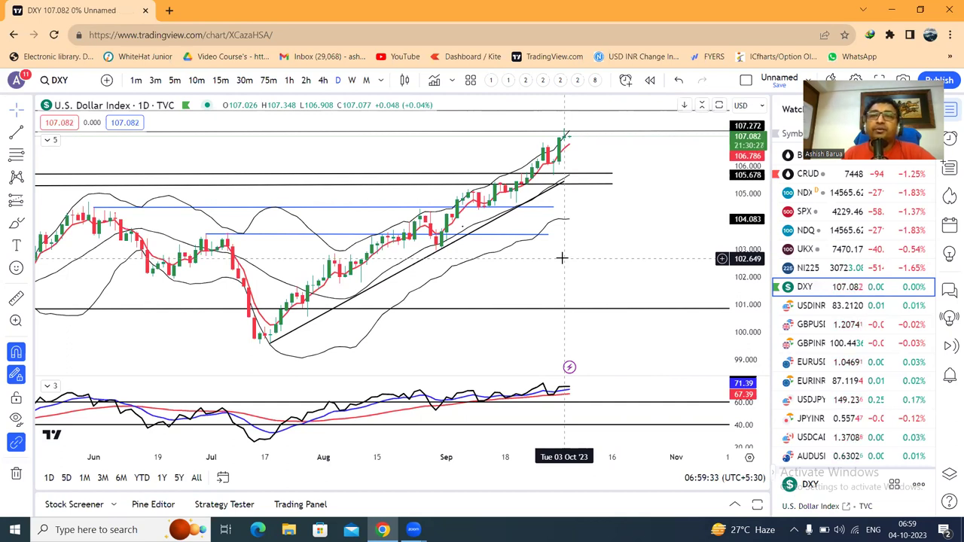
left_click(807, 403)
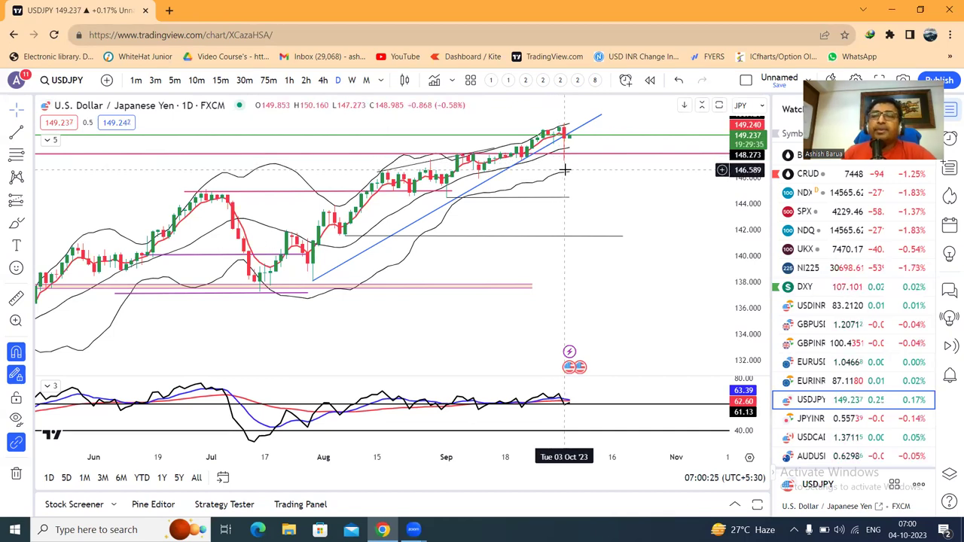
left_click(806, 288)
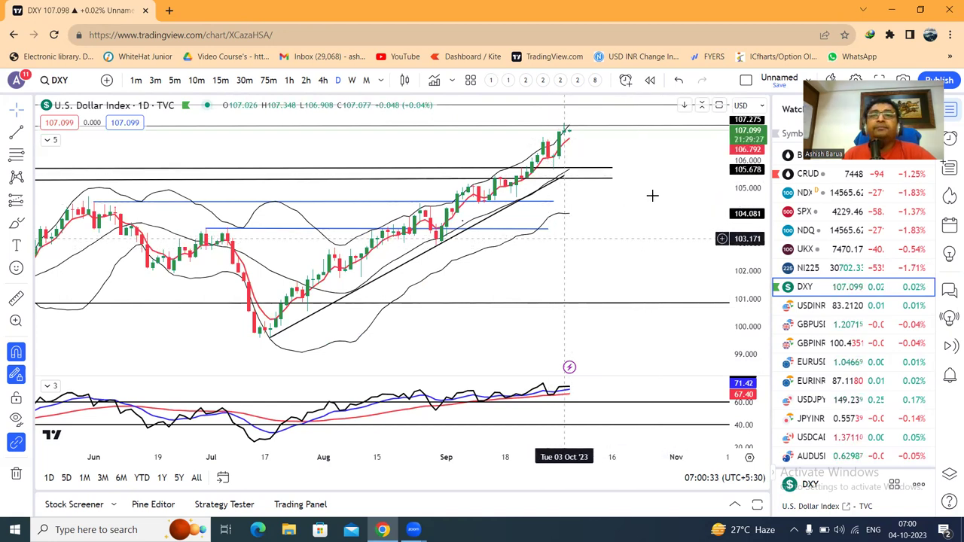
- Pan the DXY chart slightly left, then switch to the daily USDINR chart
left_click_drag(654, 219, 640, 163)
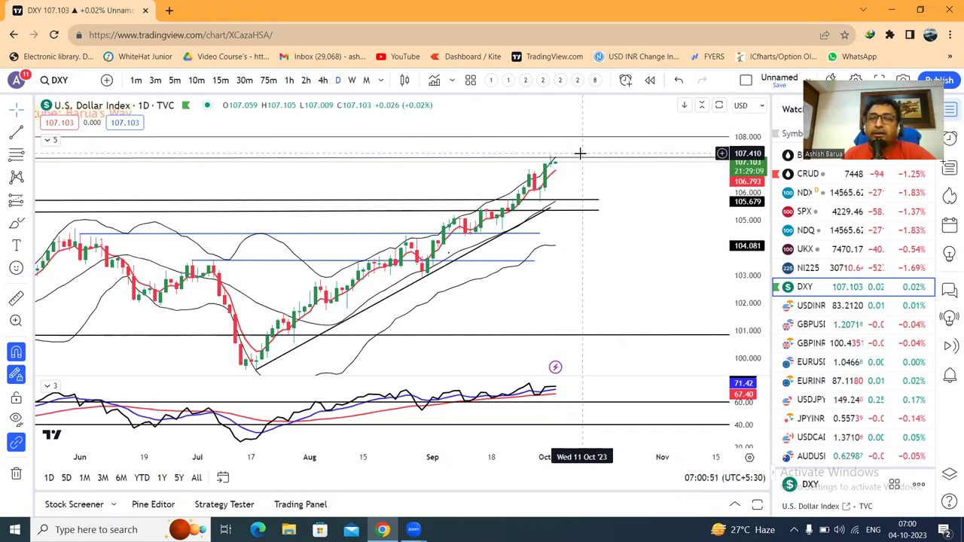
left_click(807, 307)
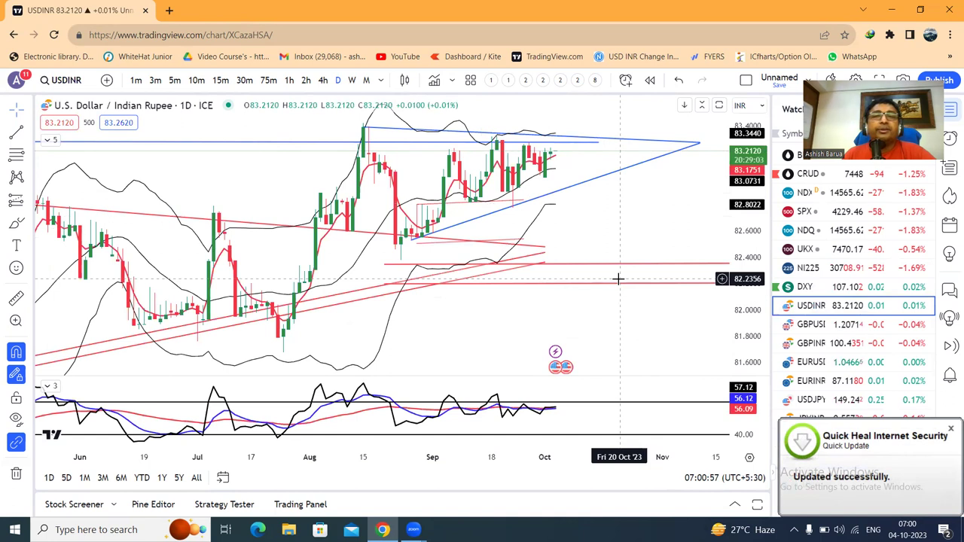
- Dismiss the Quick Heal popup and compress the USDINR price scale to reveal the upper red levels
left_click(948, 428)
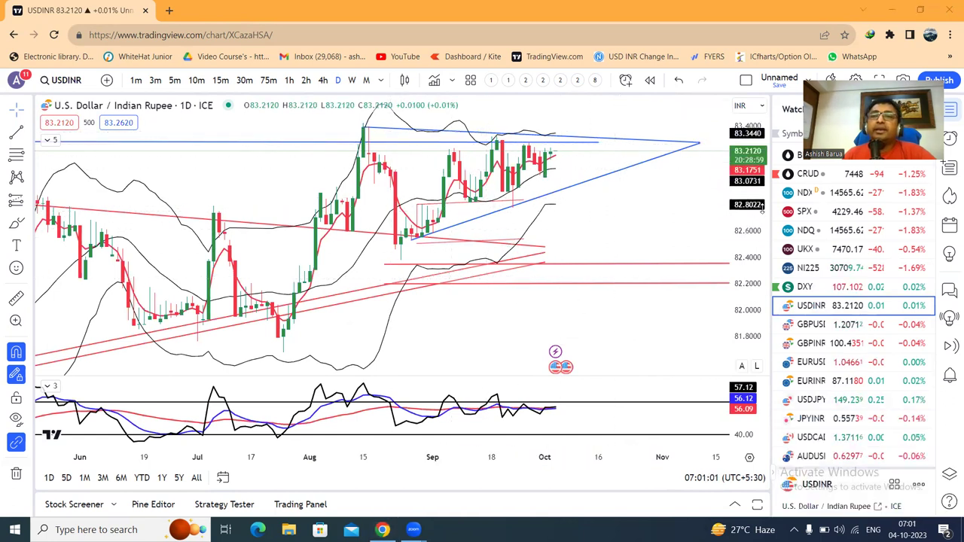
left_click_drag(761, 211, 704, 238)
left_click_drag(637, 221, 636, 255)
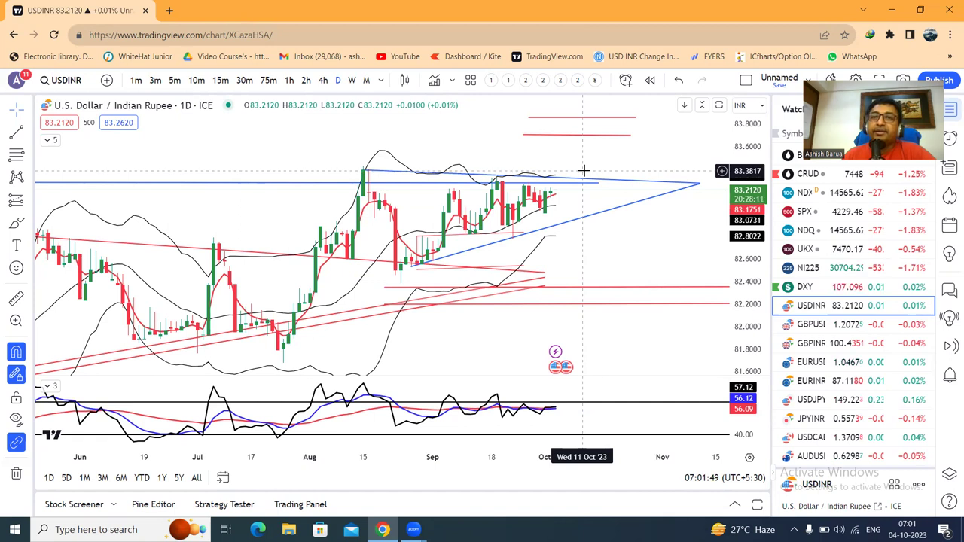
- Nudge the USDINR chart, then switch to the daily GBPUSD chart near 1.2067
left_click_drag(642, 240, 639, 245)
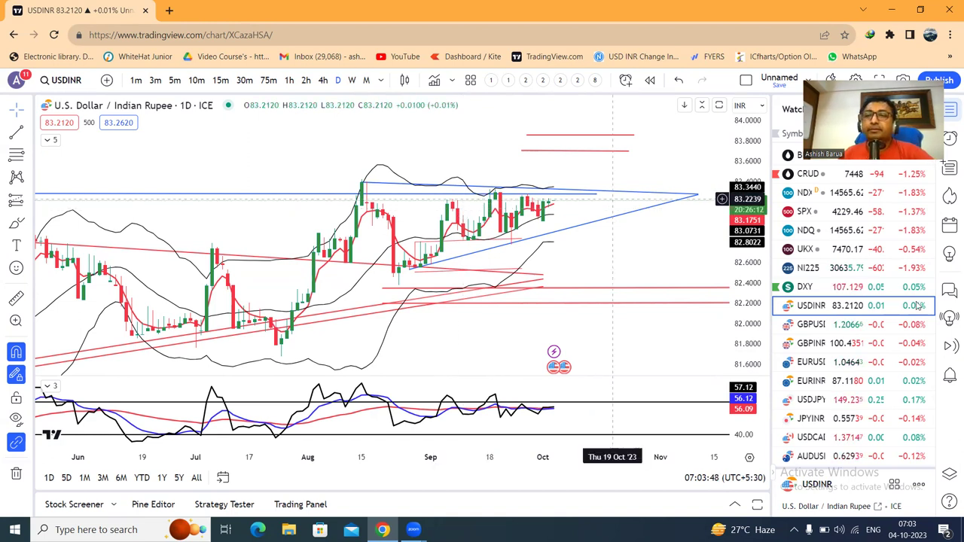
left_click(834, 325)
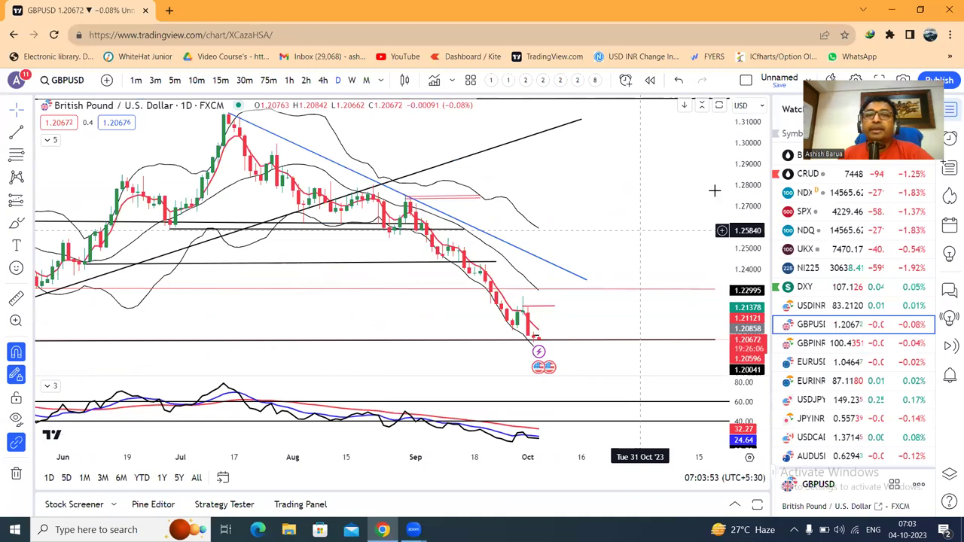
- Compress and zoom out GBPUSD, view GBPINR, then open the daily EURUSD chart
left_click_drag(755, 174, 753, 203)
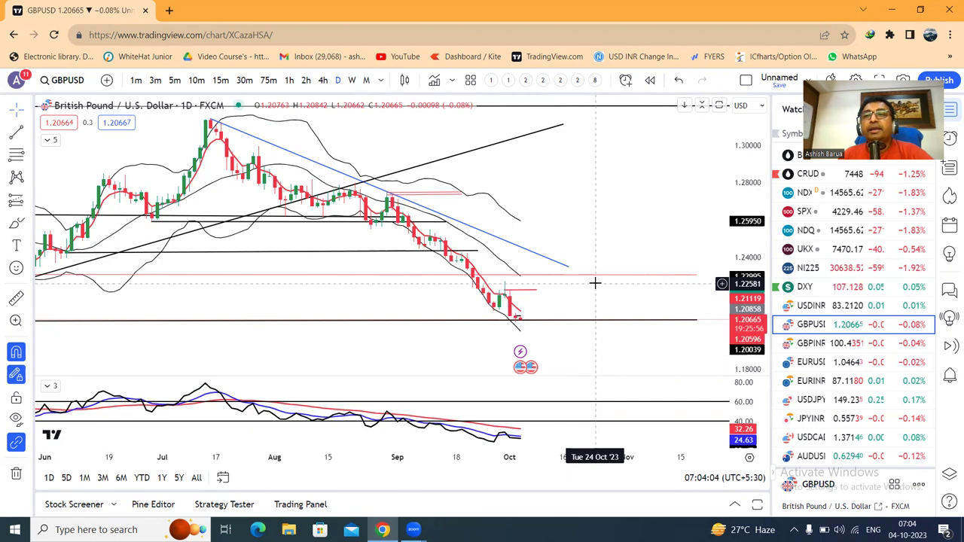
scroll(595, 282, "down", 1)
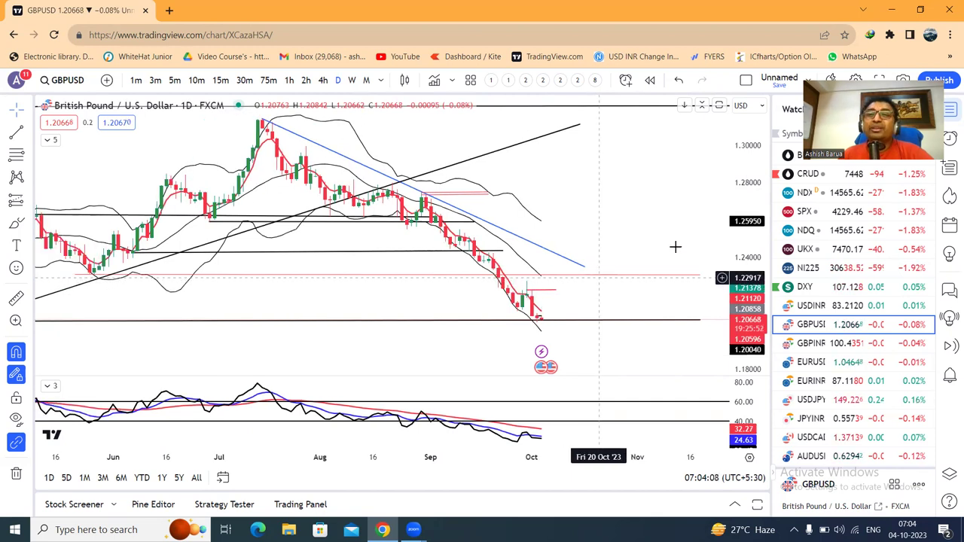
left_click(813, 347)
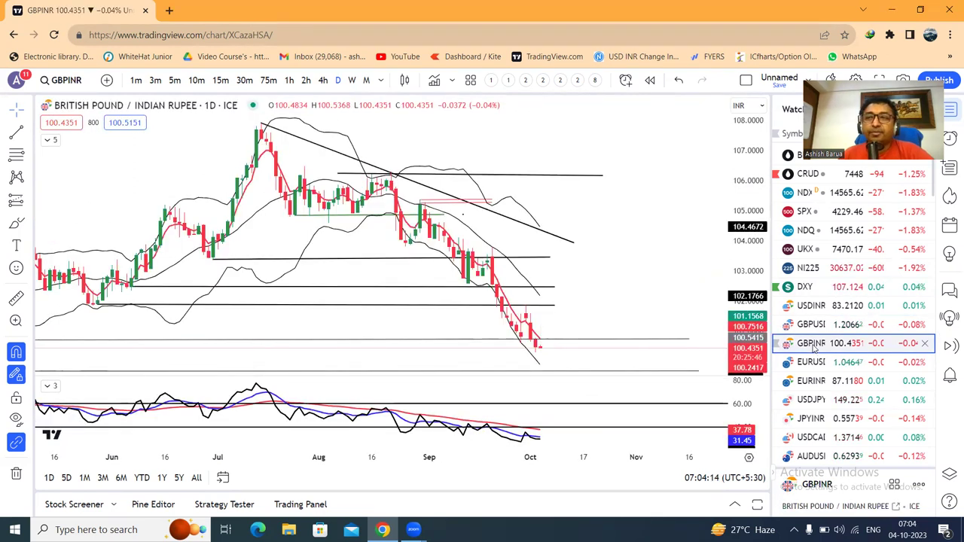
left_click(816, 362)
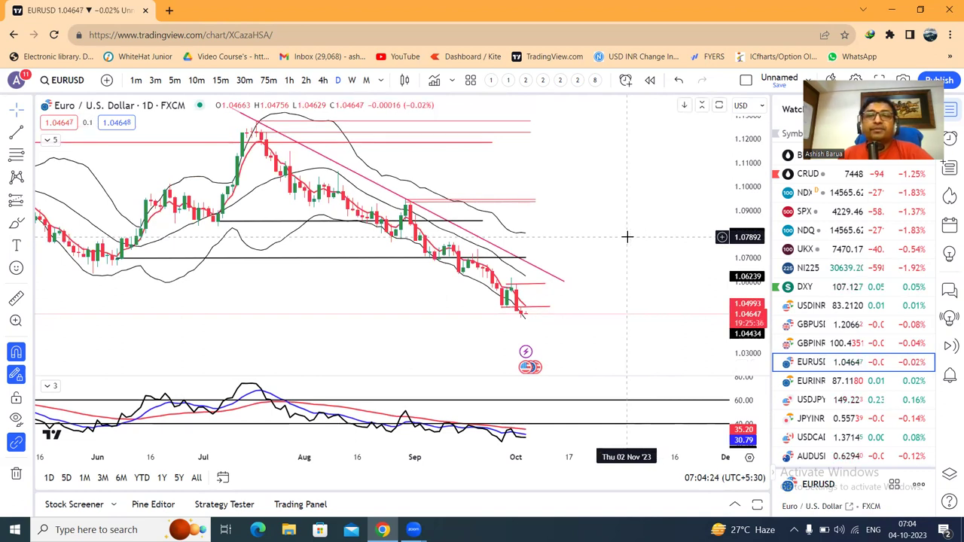
- Check EURUSD on weekly and monthly candles, adjusting the price scale, then return to daily
left_click(352, 81)
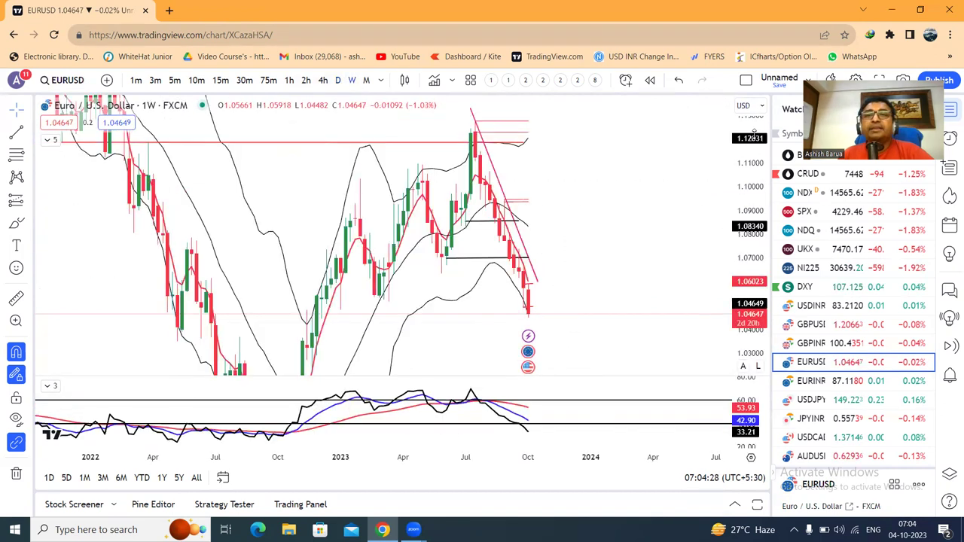
left_click_drag(755, 190, 756, 217)
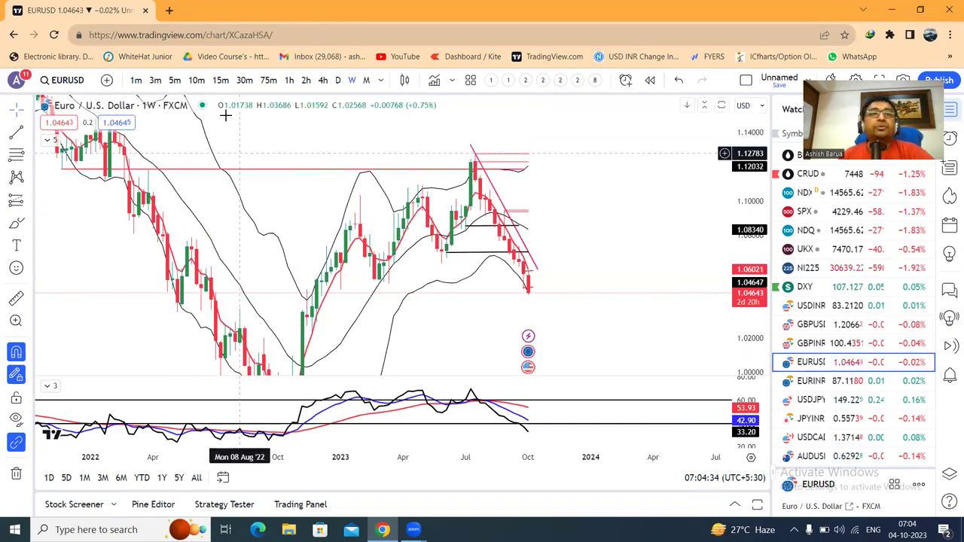
left_click(337, 80)
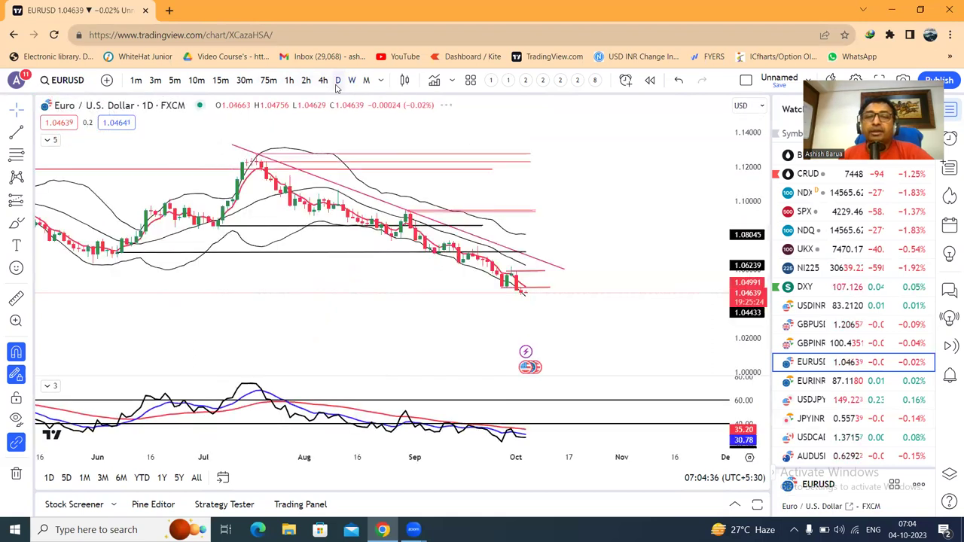
left_click(353, 81)
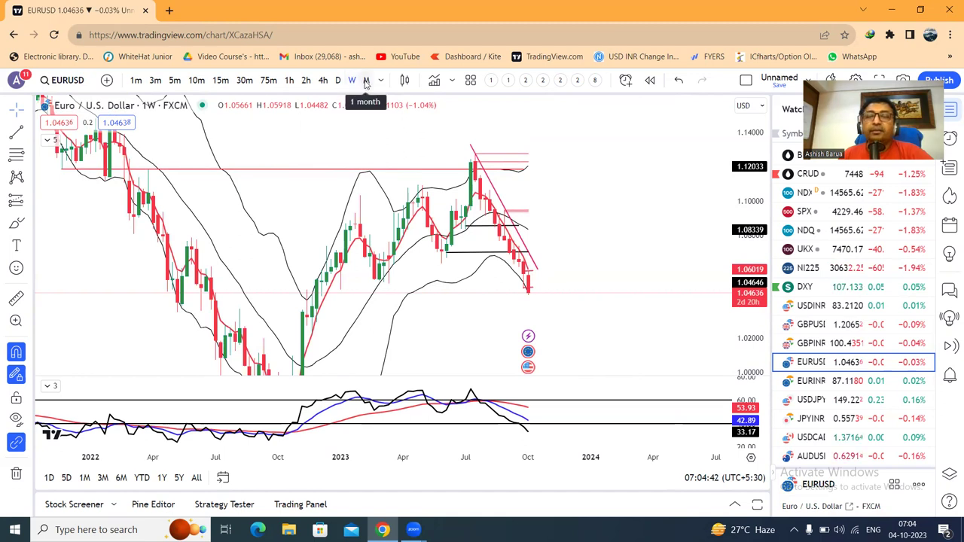
left_click(366, 80)
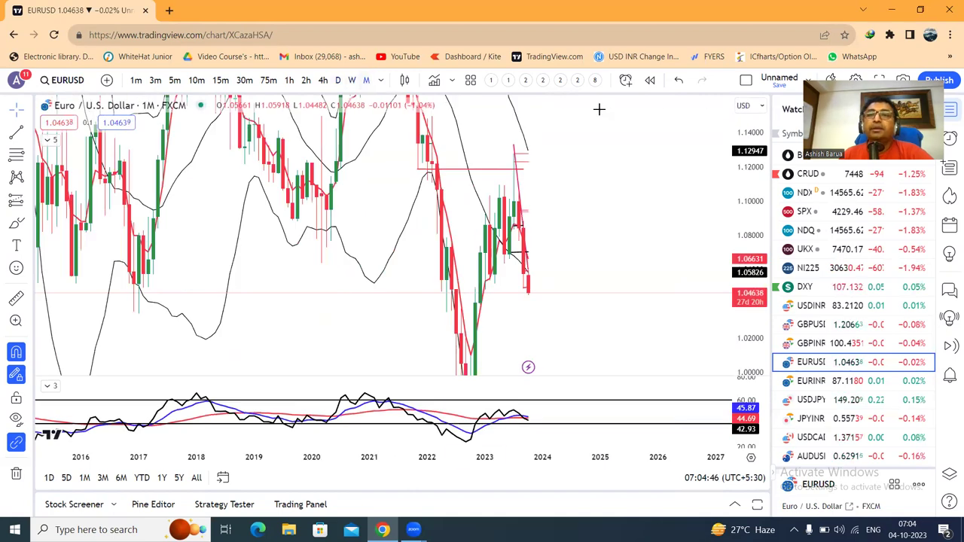
left_click_drag(751, 150, 650, 161)
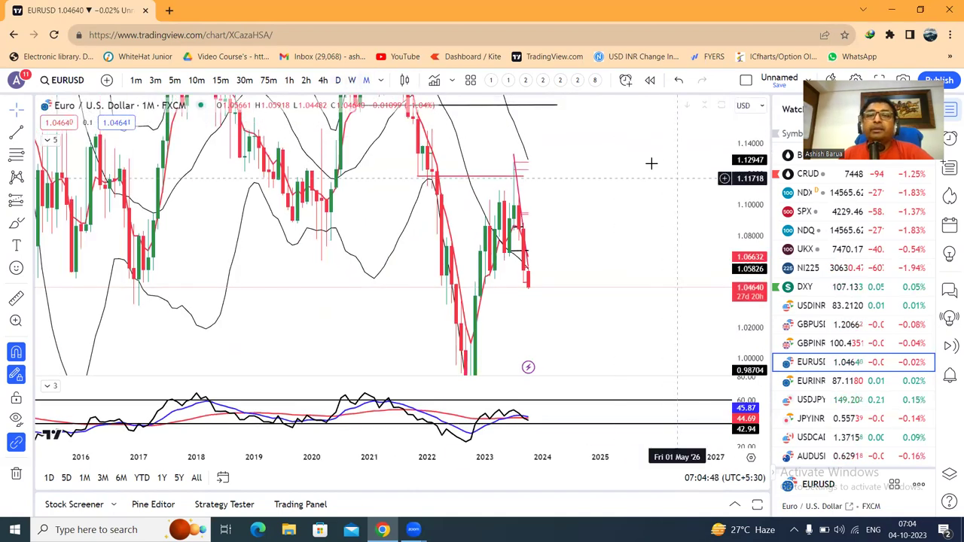
left_click(351, 80)
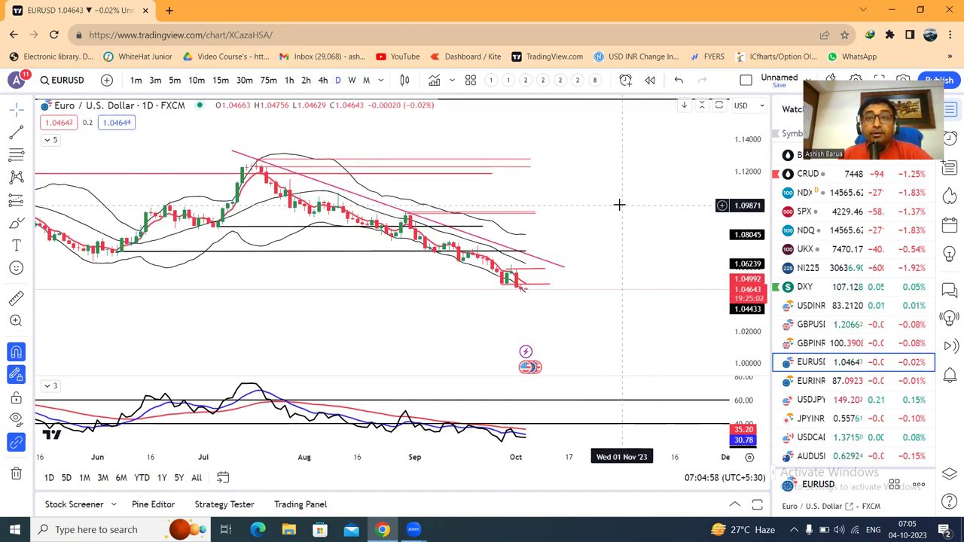
- Zoom the daily EURUSD chart out and back in, then open the daily EURINR chart
scroll(619, 204, "down", 1)
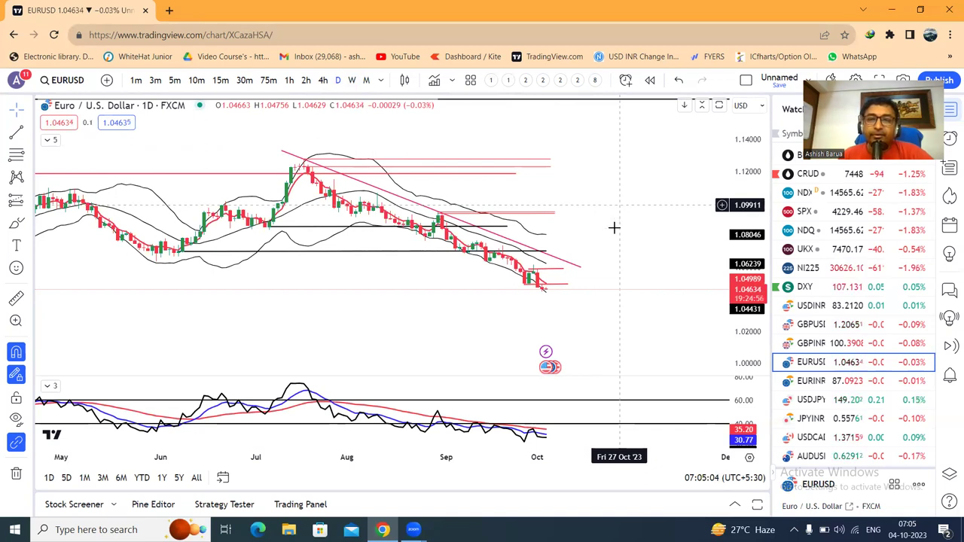
scroll(654, 212, "up", 1)
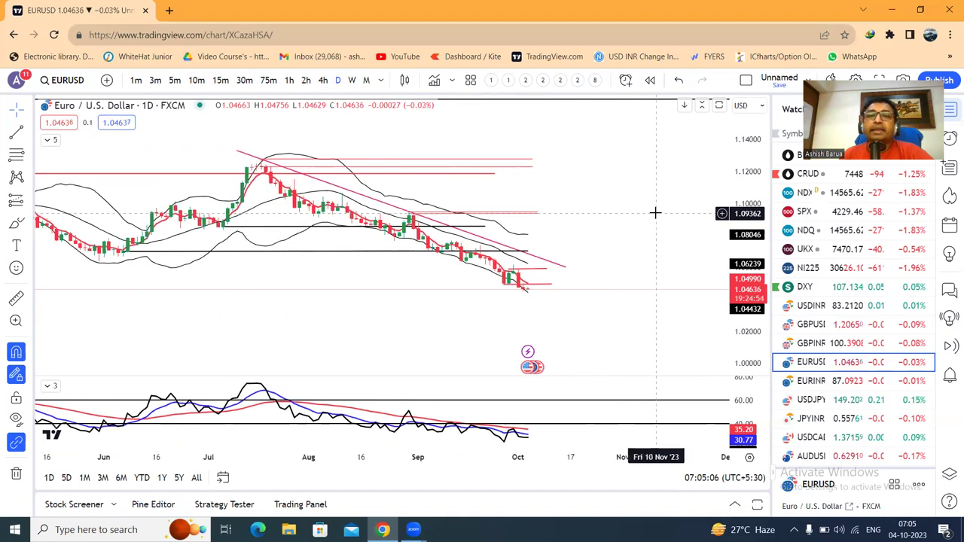
scroll(654, 212, "up", 1)
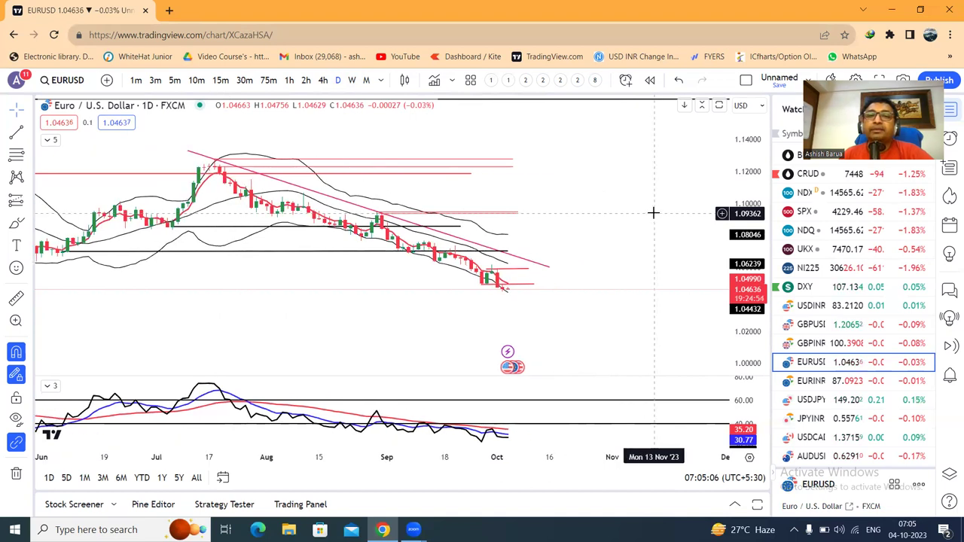
left_click(807, 381)
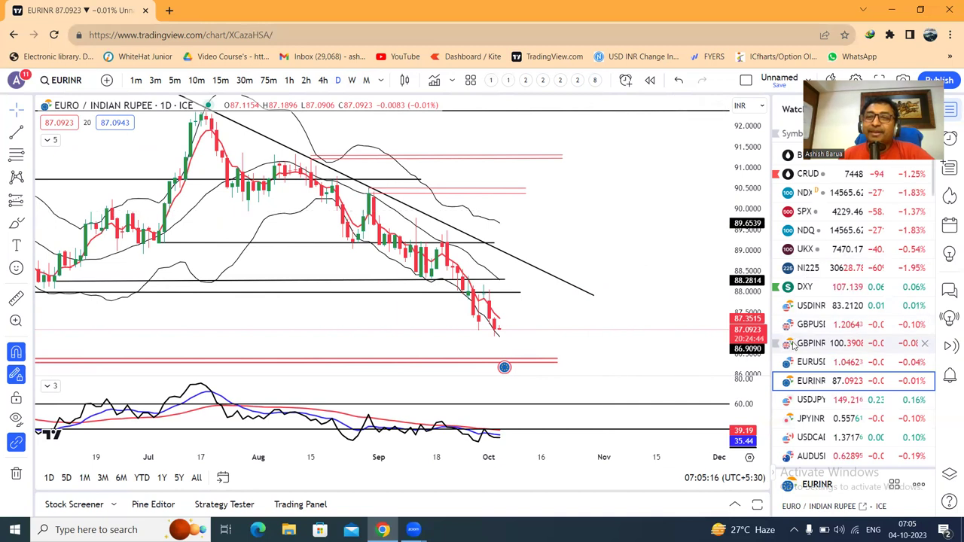
- Switch from EURINR to the daily USDJPY chart near 149.2
left_click(829, 400)
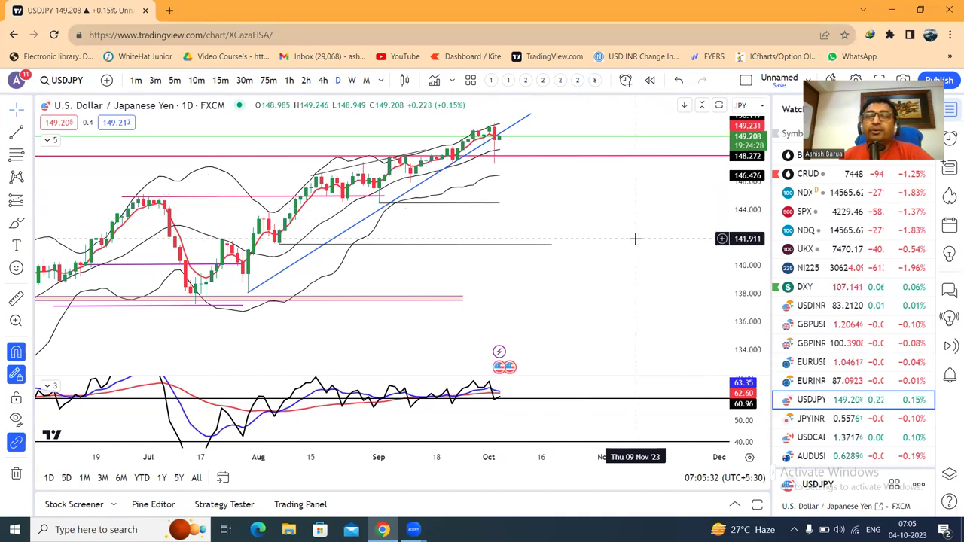
- Zoom out USDJPY, look over JPYINR, then open the daily USDCAD chart
scroll(577, 222, "down", 1)
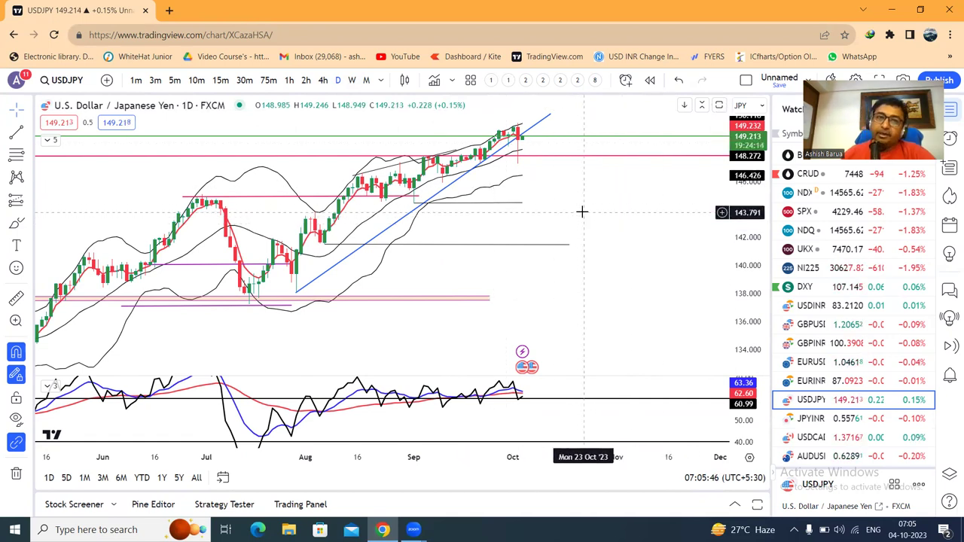
left_click(804, 417)
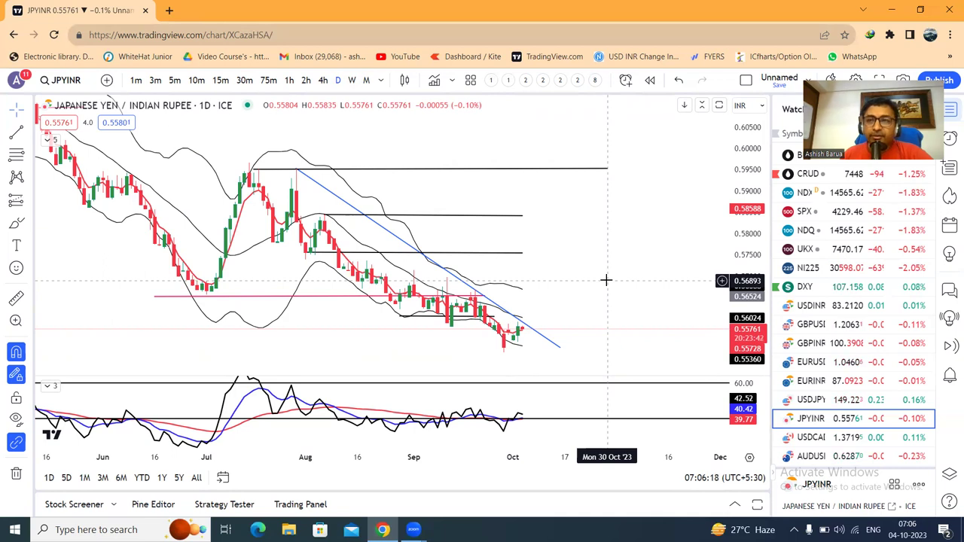
left_click(836, 438)
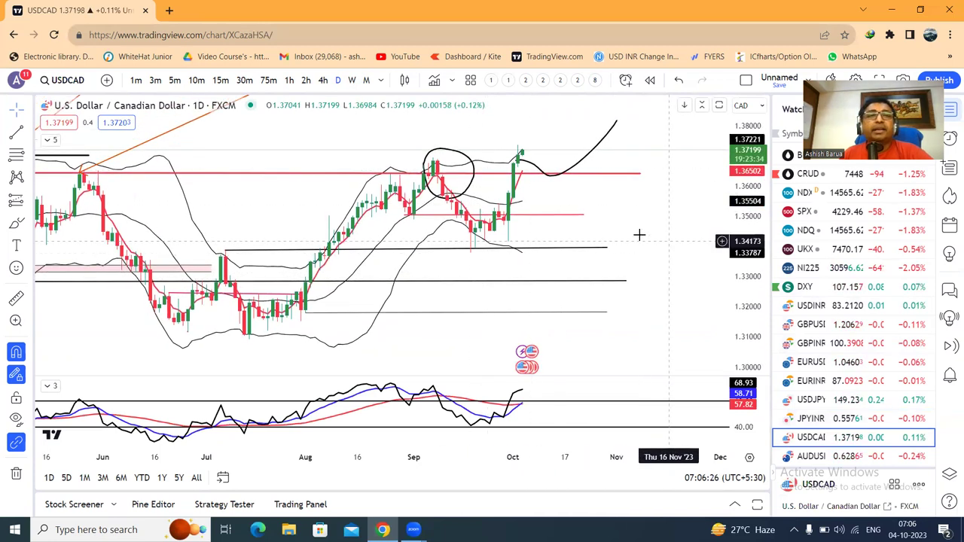
- On weekly candles, draw a horizontal resistance line at the March 2023 high near 1.38, then return to daily
scroll(618, 259, "down", 1)
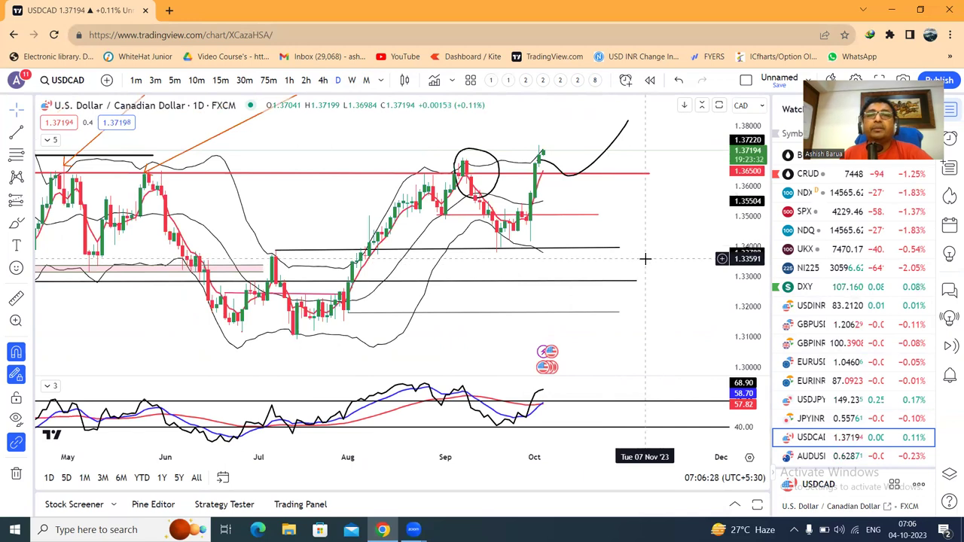
left_click(352, 79)
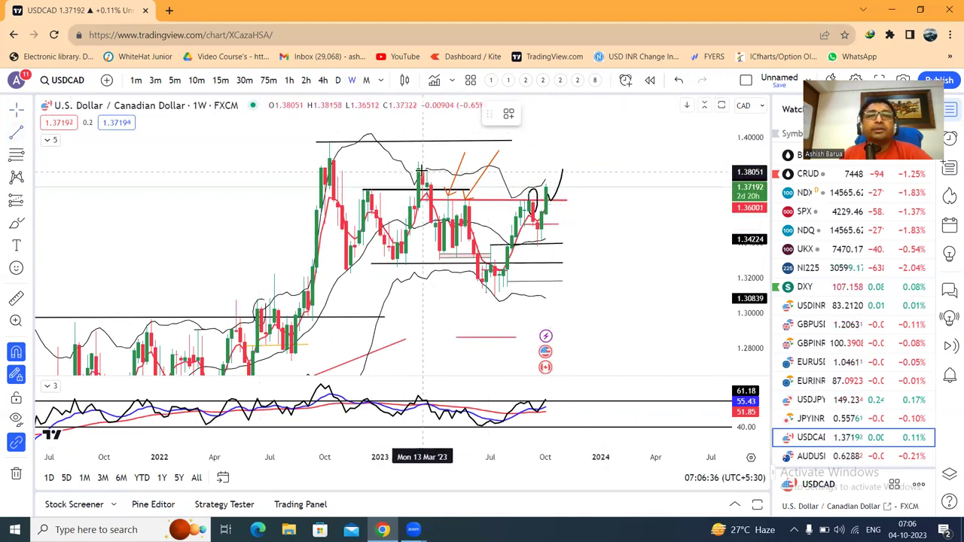
left_click(423, 172)
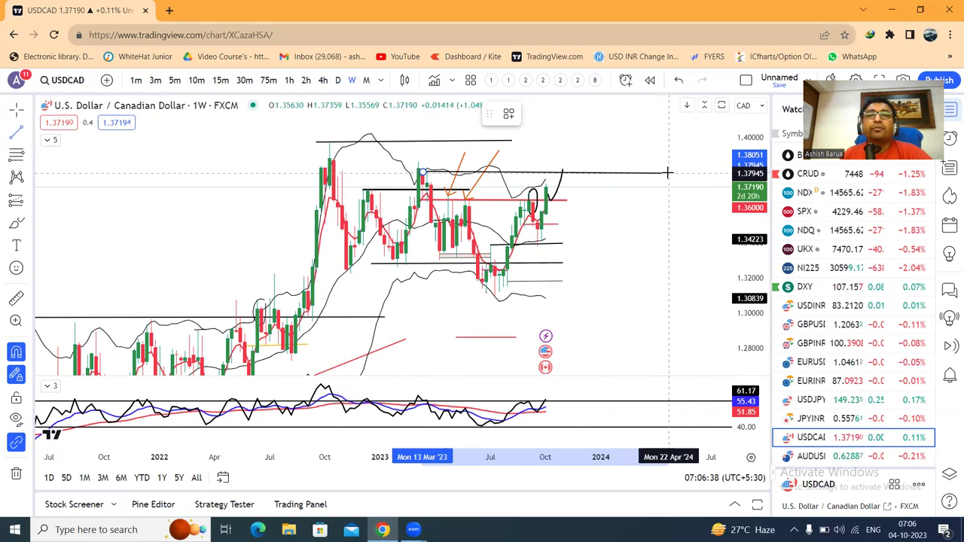
left_click(668, 171)
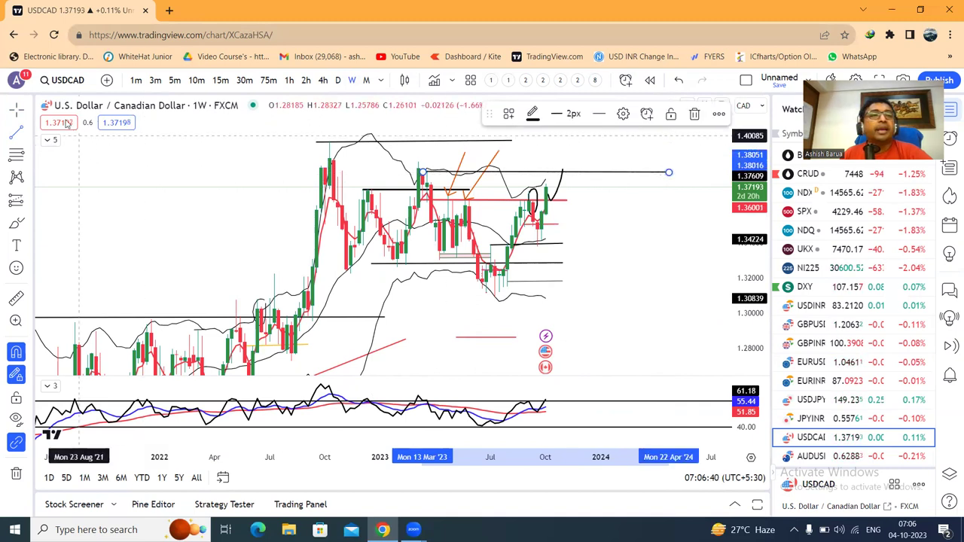
left_click(605, 249)
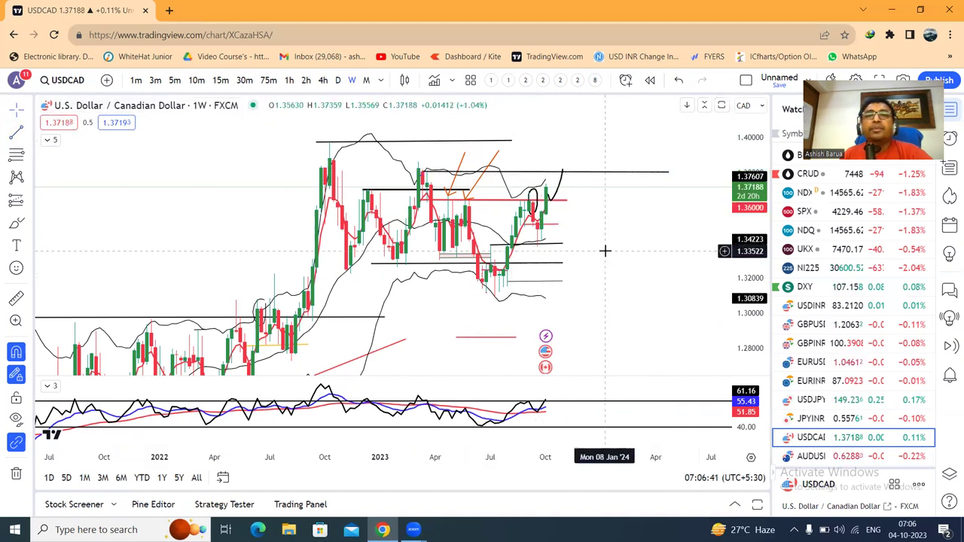
left_click(338, 81)
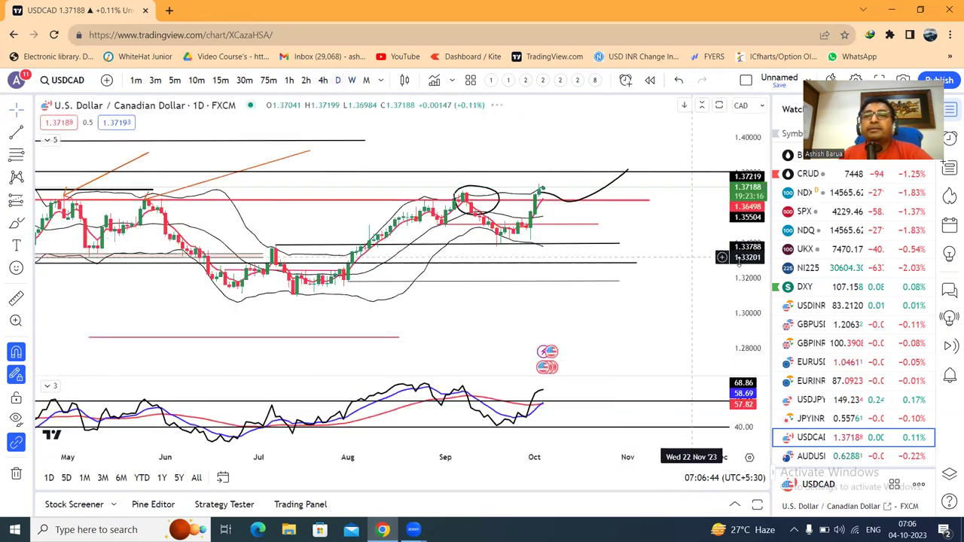
left_click_drag(745, 290, 746, 256)
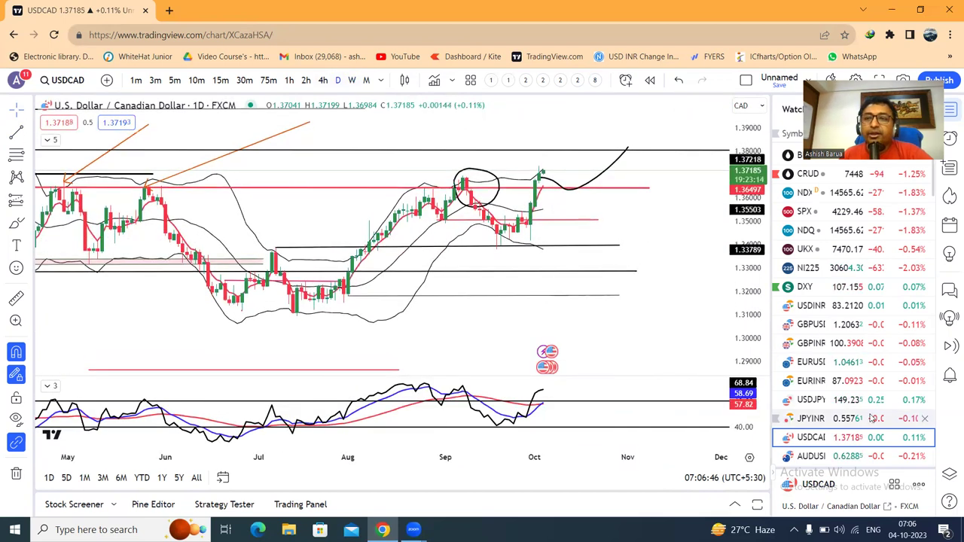
- Open the daily AUDUSD chart and pan to bring the latest candles and red box into view
left_click(832, 459)
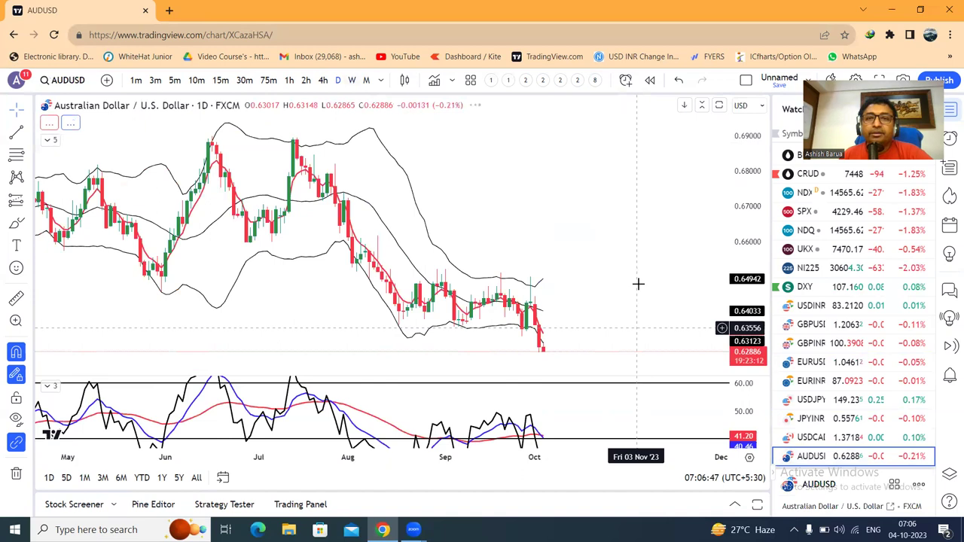
left_click_drag(646, 249, 626, 199)
left_click_drag(734, 177, 744, 209)
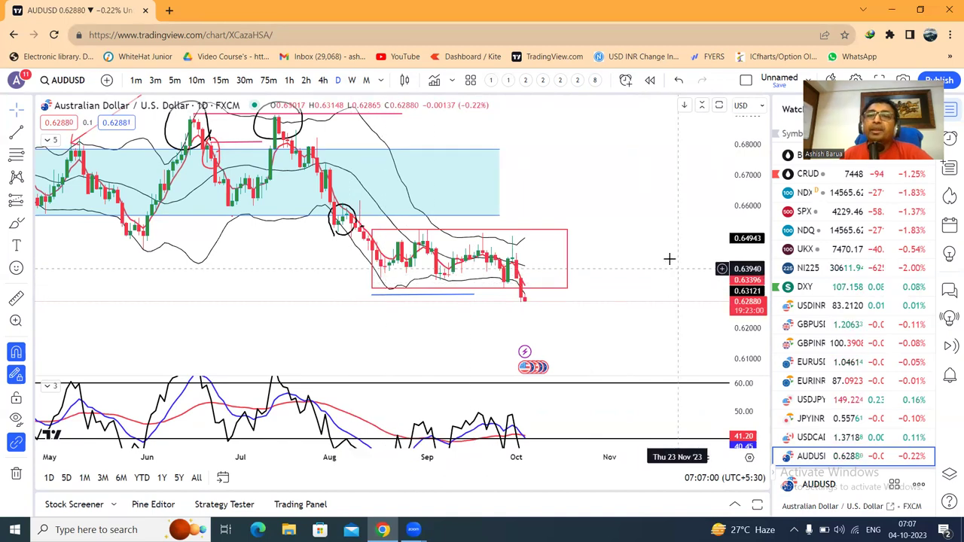
left_click_drag(668, 258, 634, 224)
- Draw a vertical trend line at the consolidation box's right edge and pull the rectangle's edge left
left_click(17, 132)
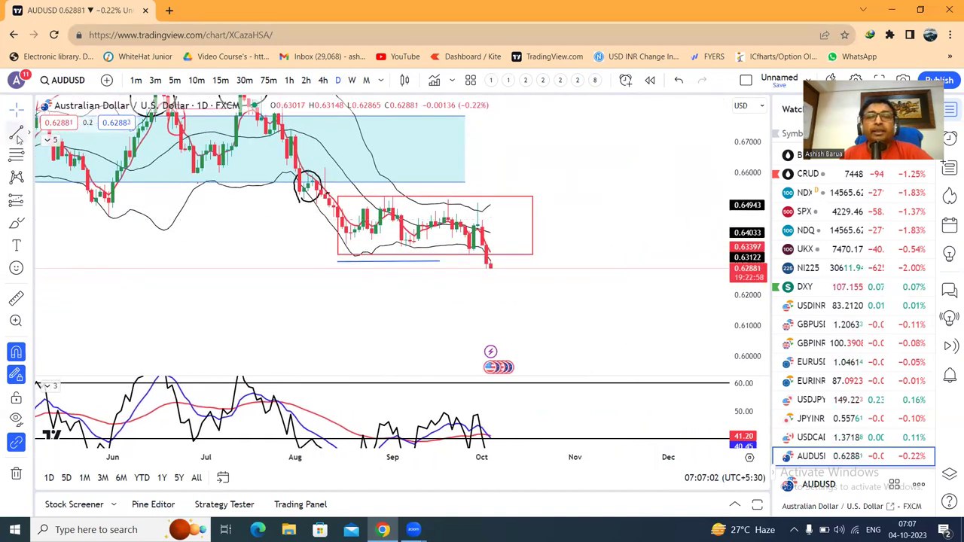
left_click(532, 196)
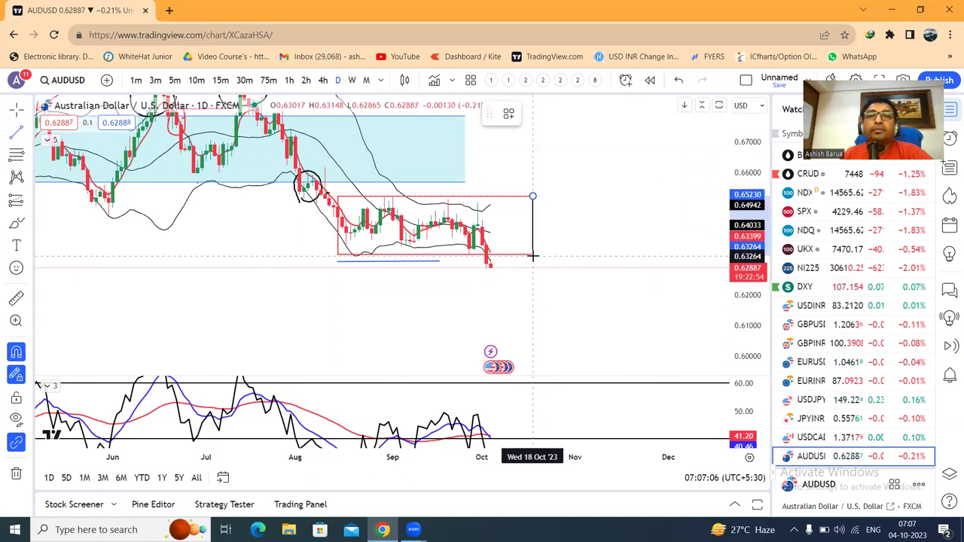
left_click(532, 256)
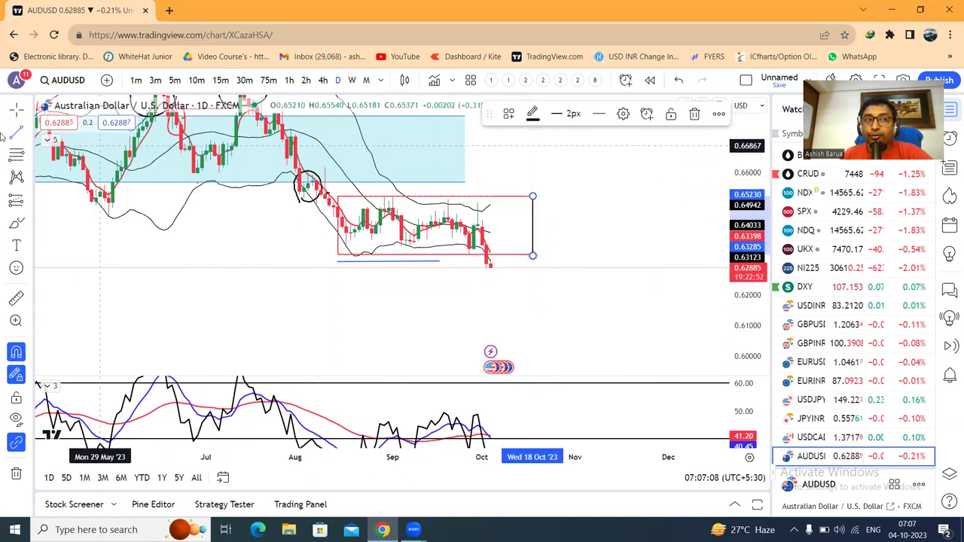
left_click(532, 223)
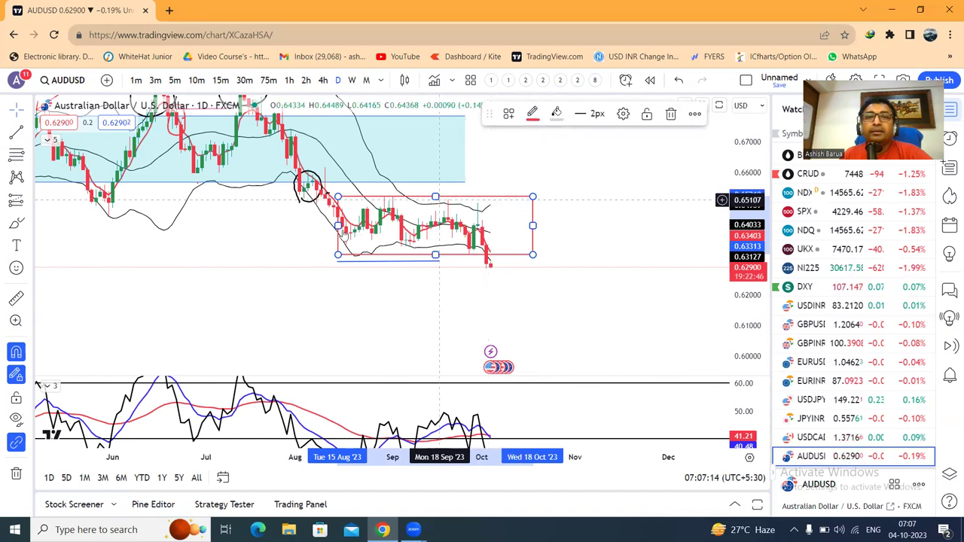
left_click_drag(532, 226, 512, 281)
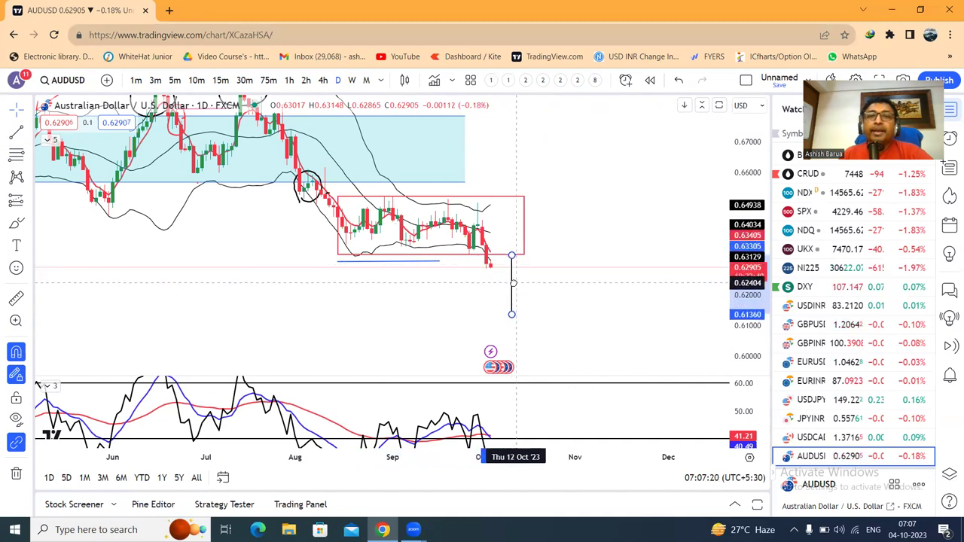
left_click(546, 305)
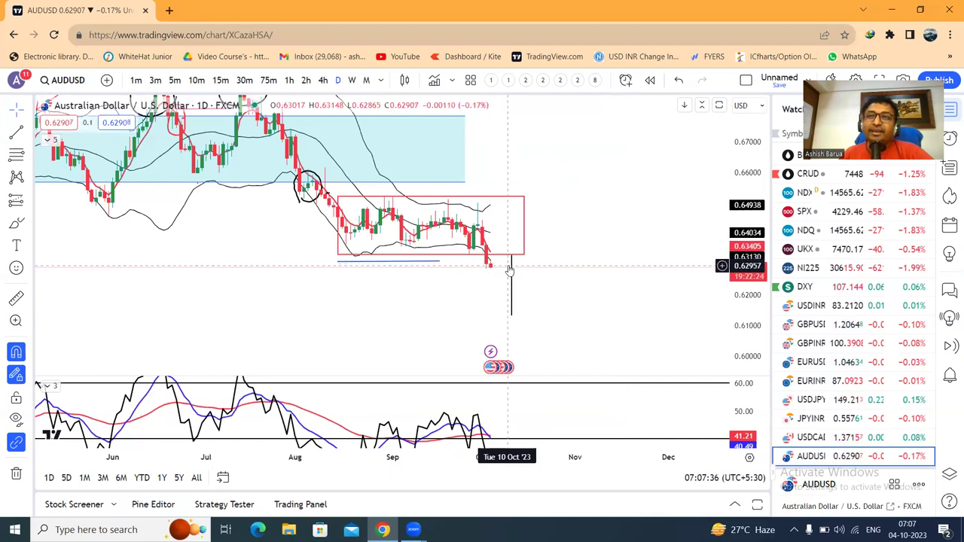
scroll(834, 397, "down", 1)
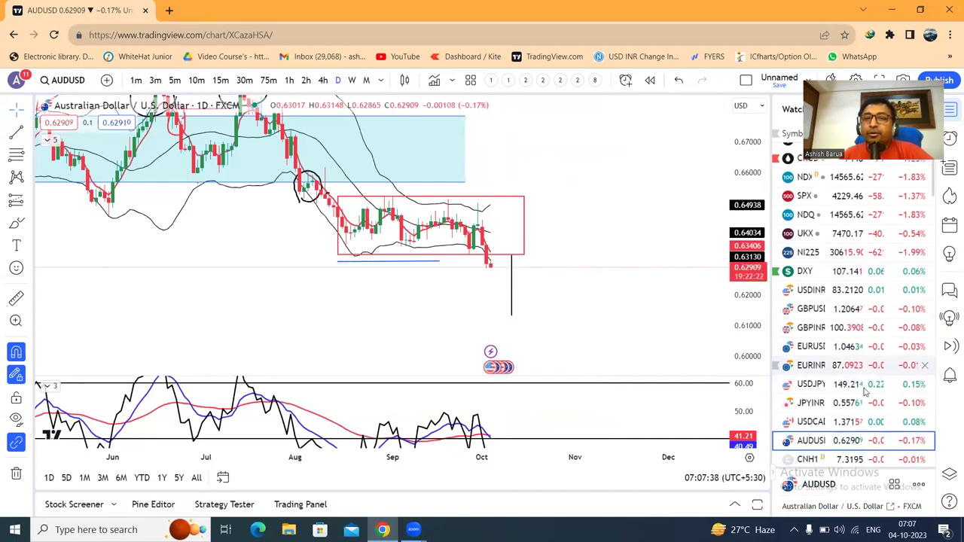
- Look over the CNH1! futures daily chart, then load the Crude Oil Brent daily chart near 90.25
left_click(817, 412)
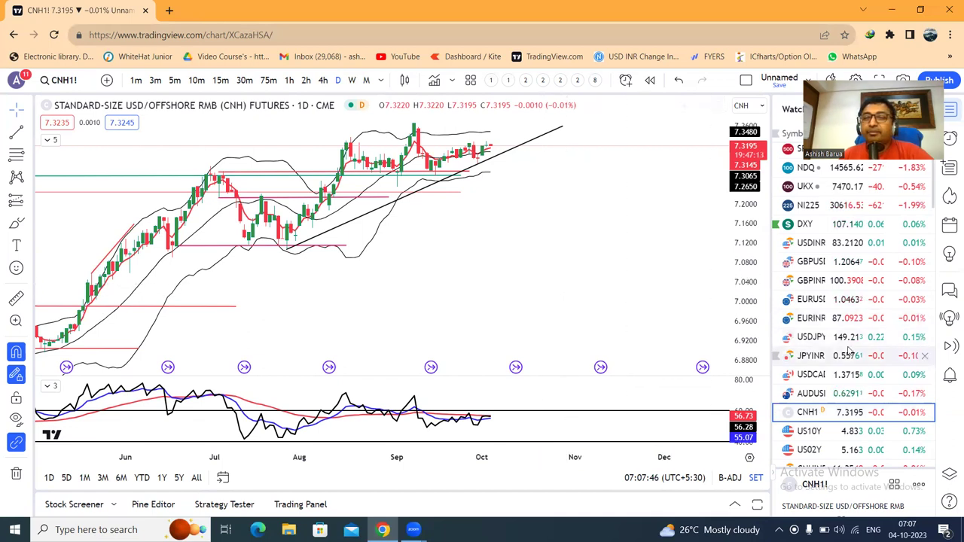
scroll(823, 356, "up", 3)
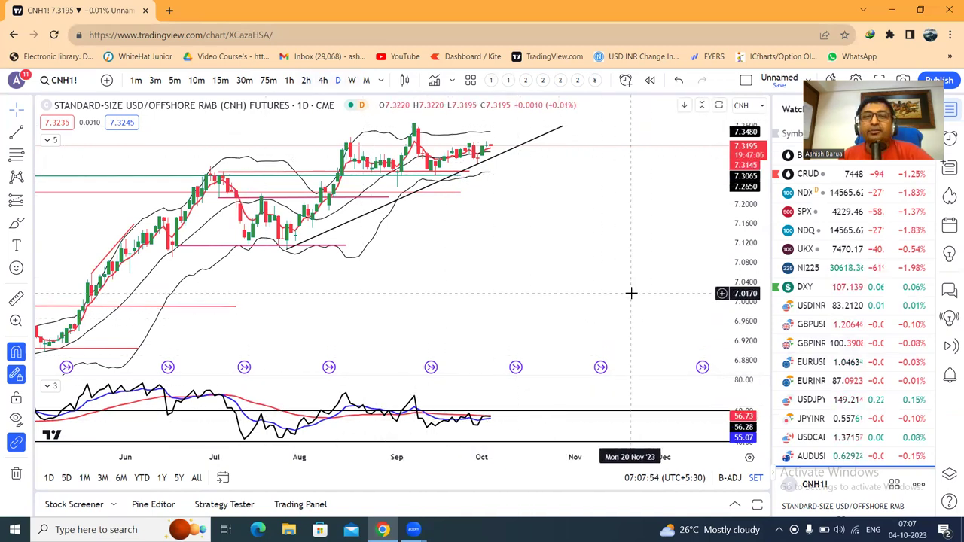
left_click(795, 156)
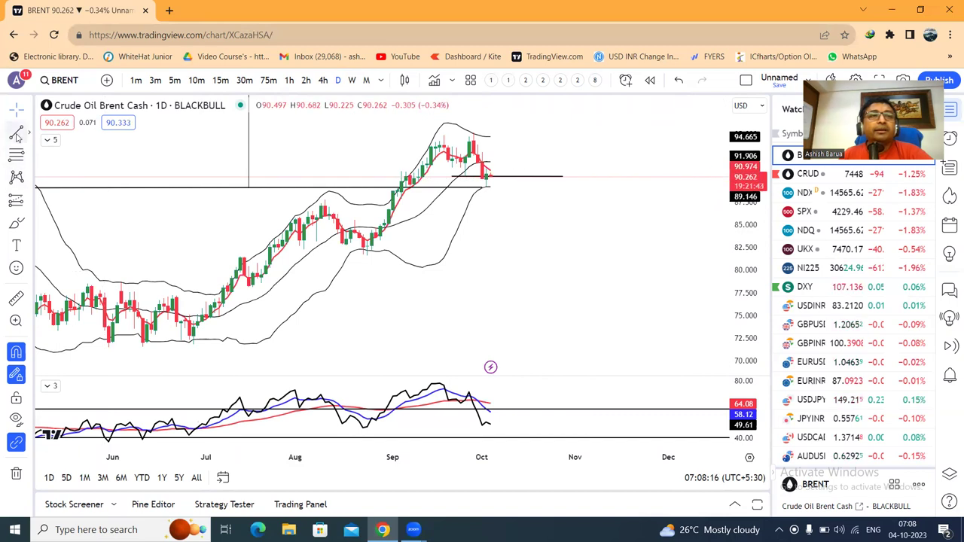
- Draw a short support line at 89.17 right of the last Brent candles and deselect it
left_click(485, 185)
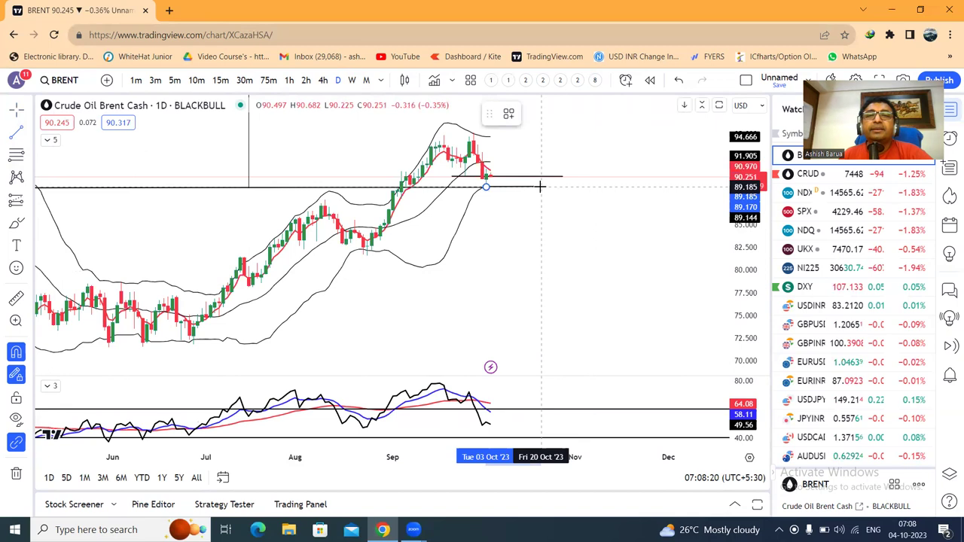
left_click(540, 186)
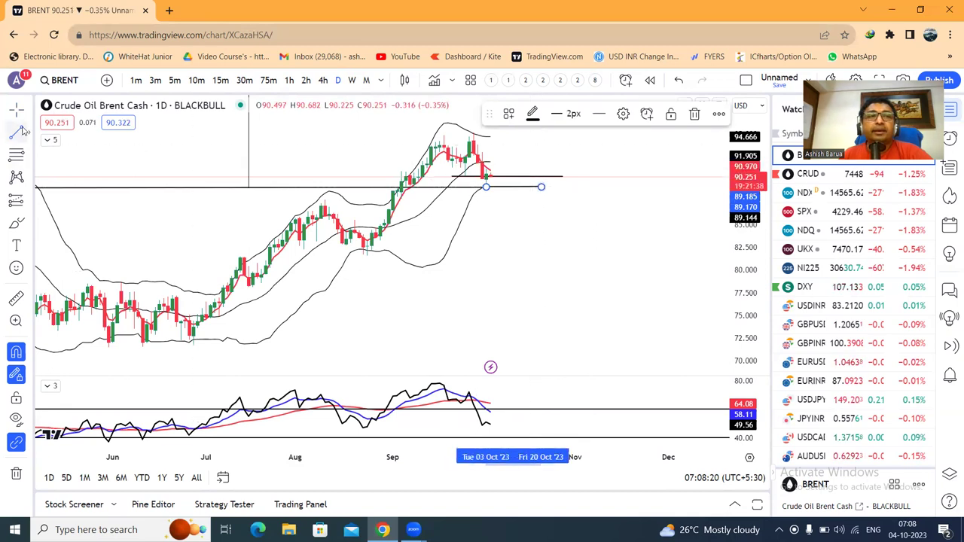
left_click(535, 256)
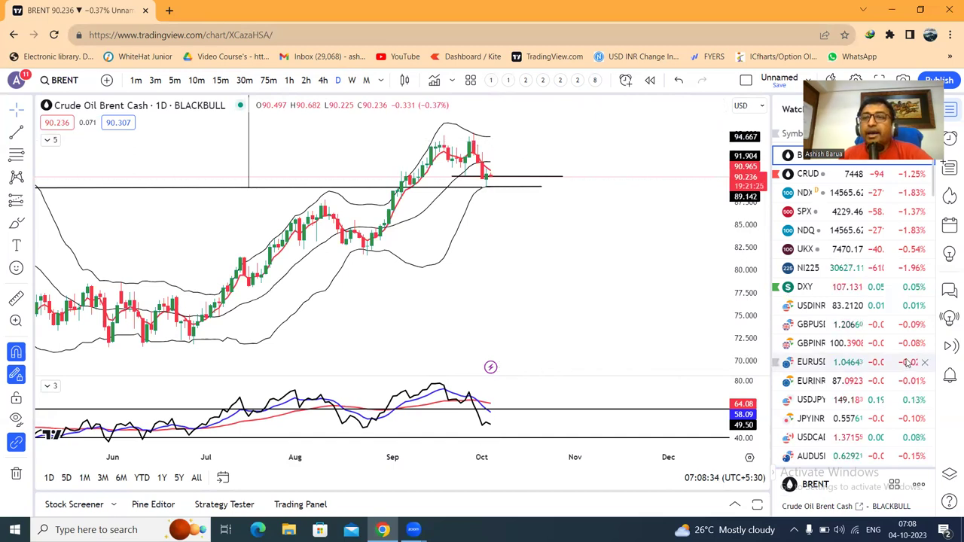
scroll(824, 431, "down", 2)
- Check the US10Y daily chart at 4.831% with its price range re-fitted, then switch to US02Y
left_click(824, 430)
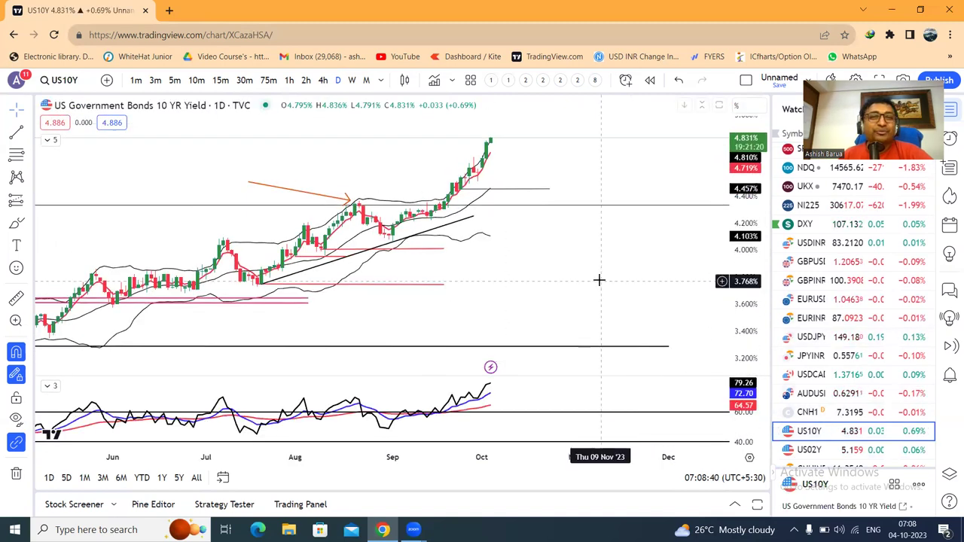
left_click_drag(598, 278, 602, 293)
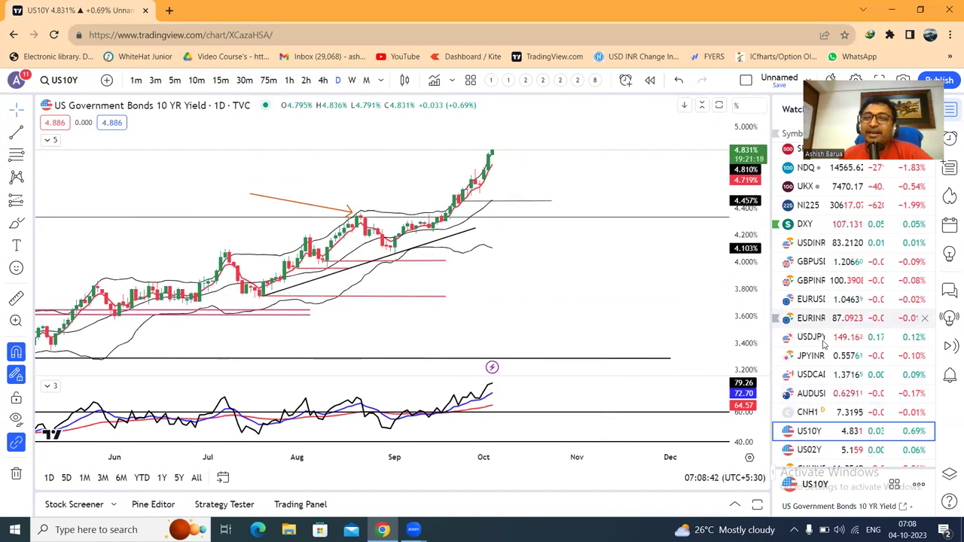
left_click(820, 452)
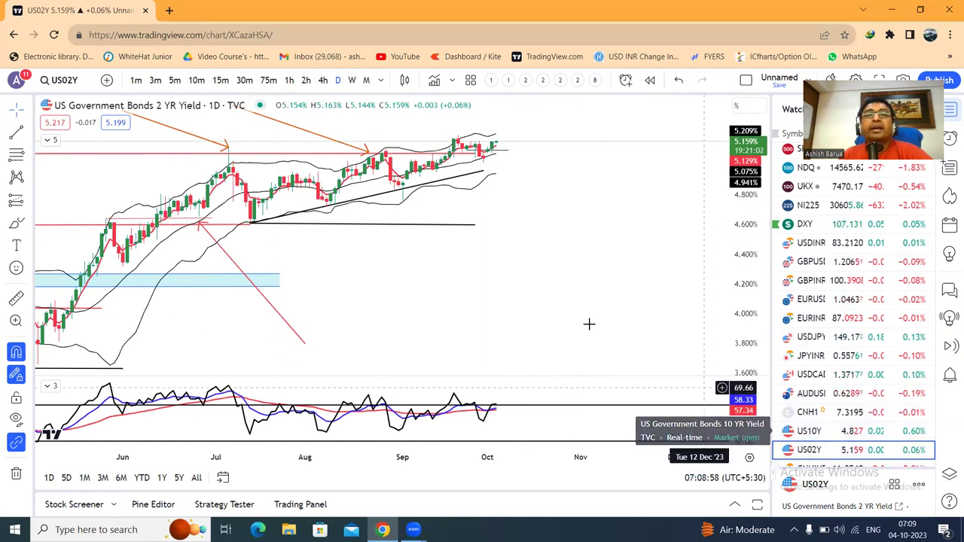
scroll(618, 311, "left", 2)
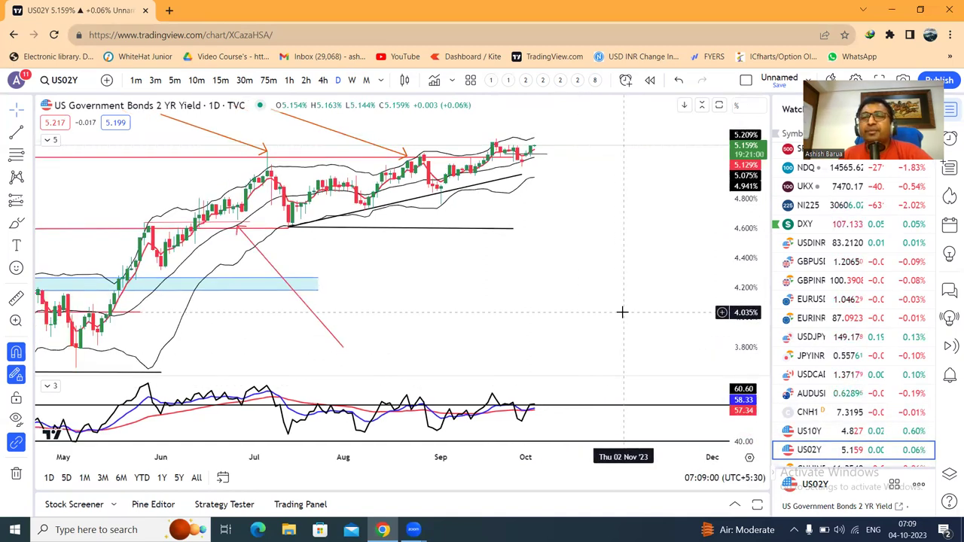